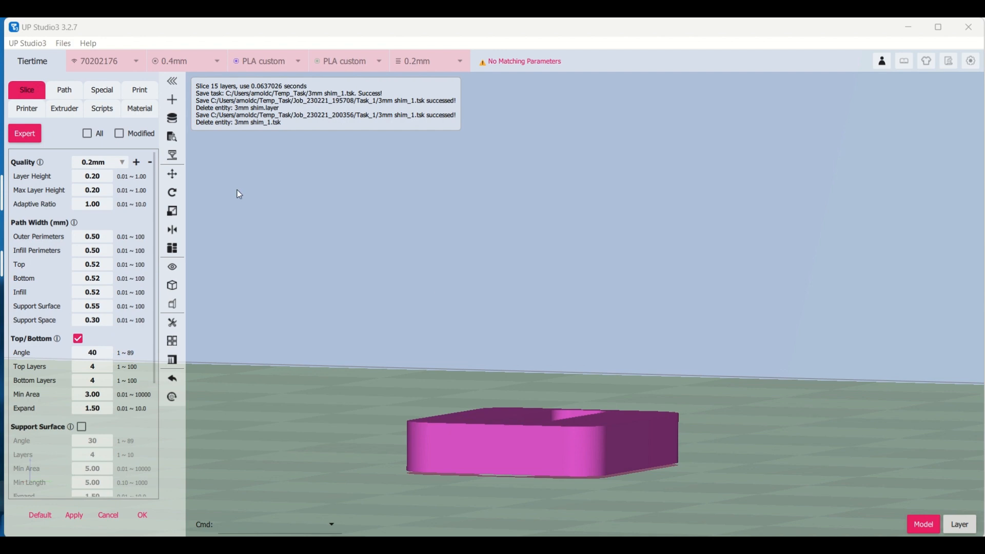
Inspect the Stop Cooling command in the printer settings, then close the settings without changes.
click(22, 107)
scroll(142, 235, down, 1)
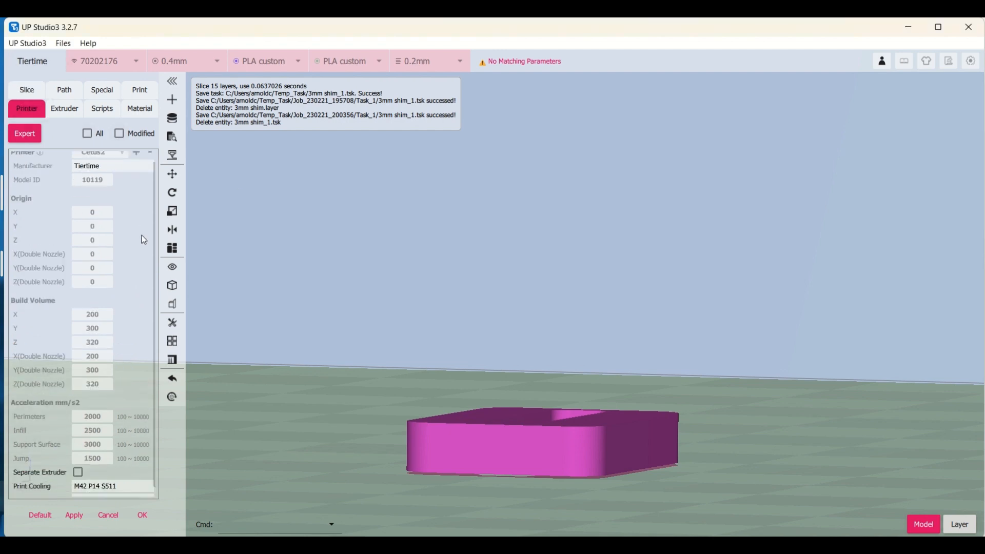
double_click(125, 492)
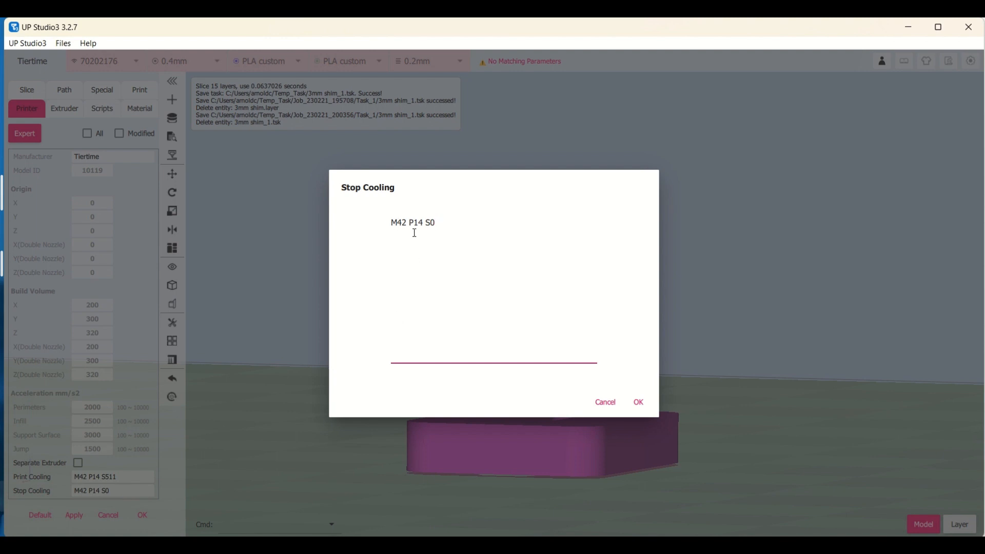
click(611, 410)
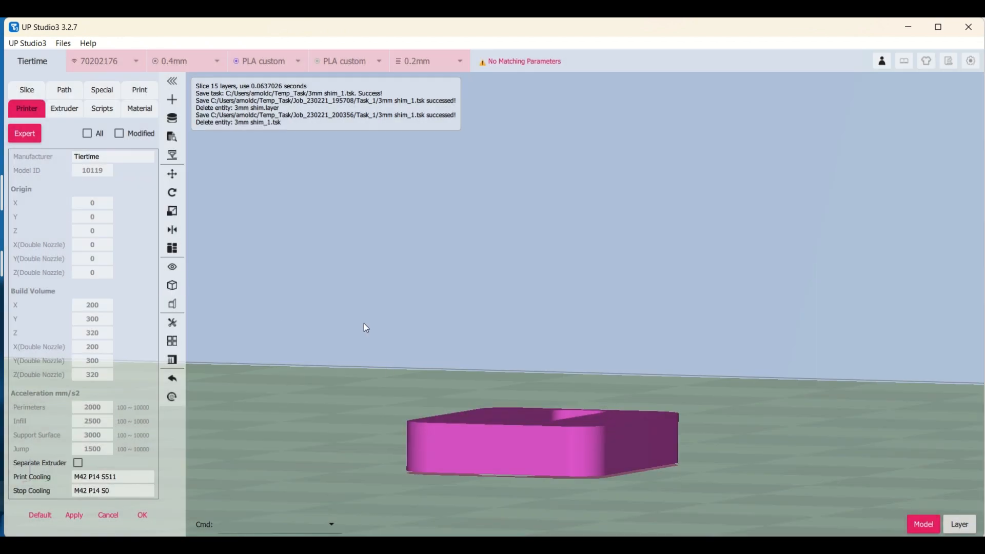
click(109, 515)
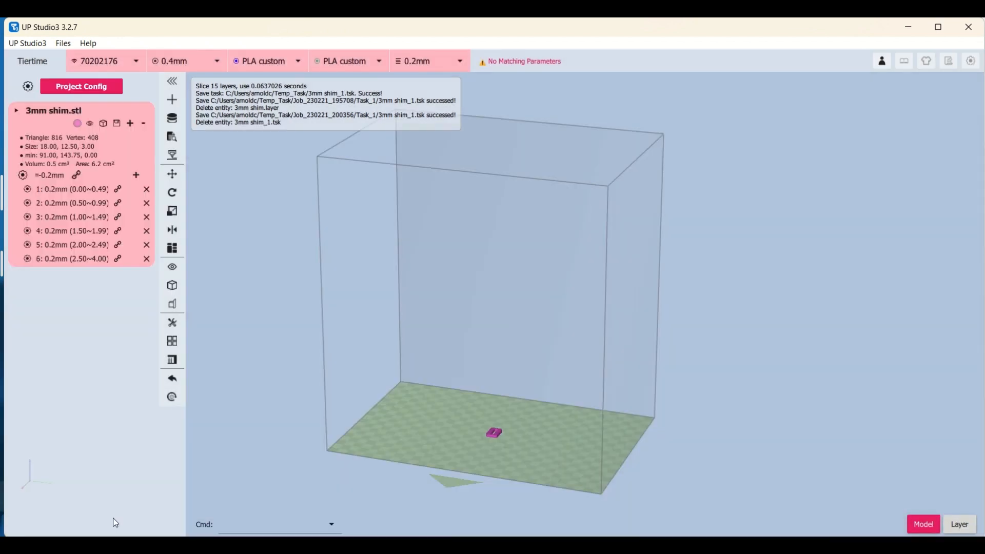
Inspect the Print Job Starts script in the base configuration of 3mm shim.stl and leave it unedited.
click(22, 175)
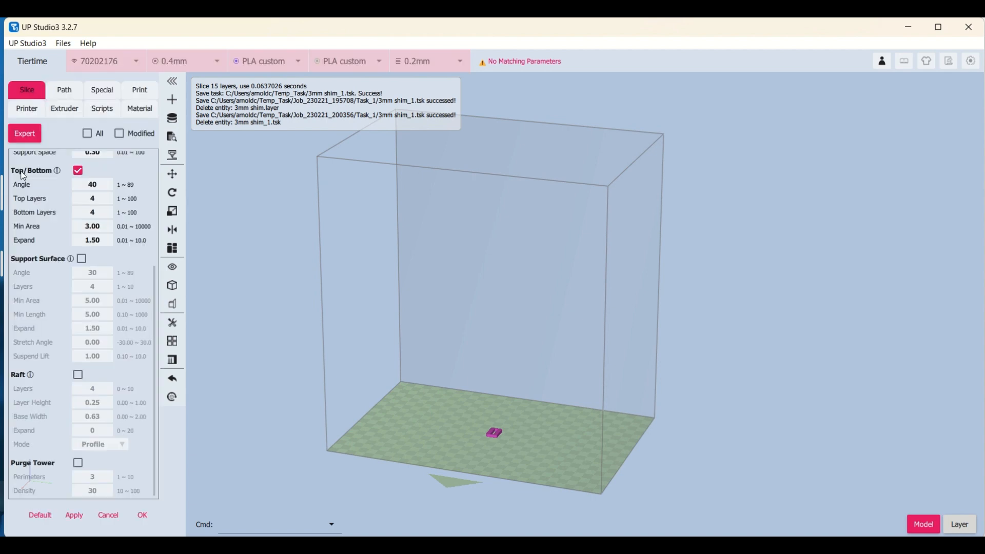
click(99, 109)
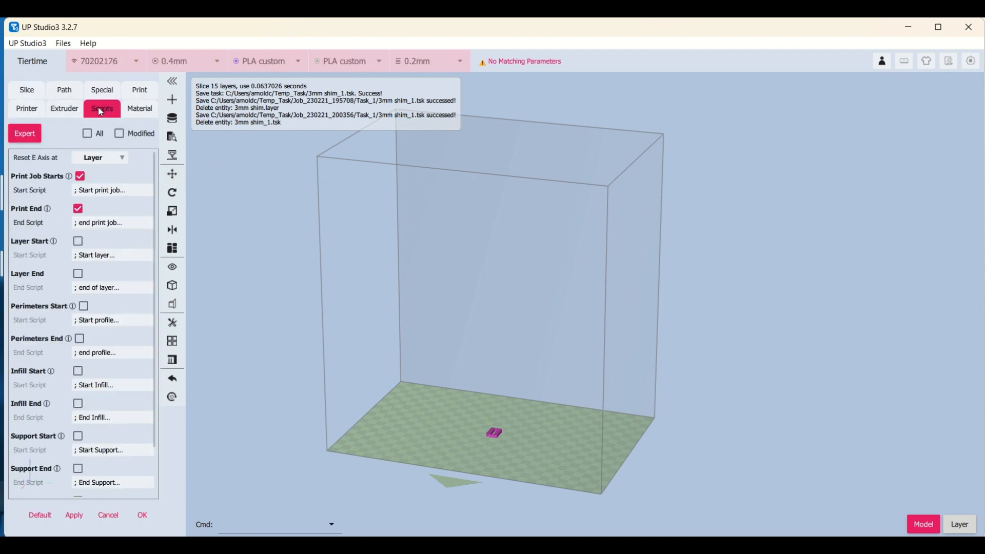
click(98, 192)
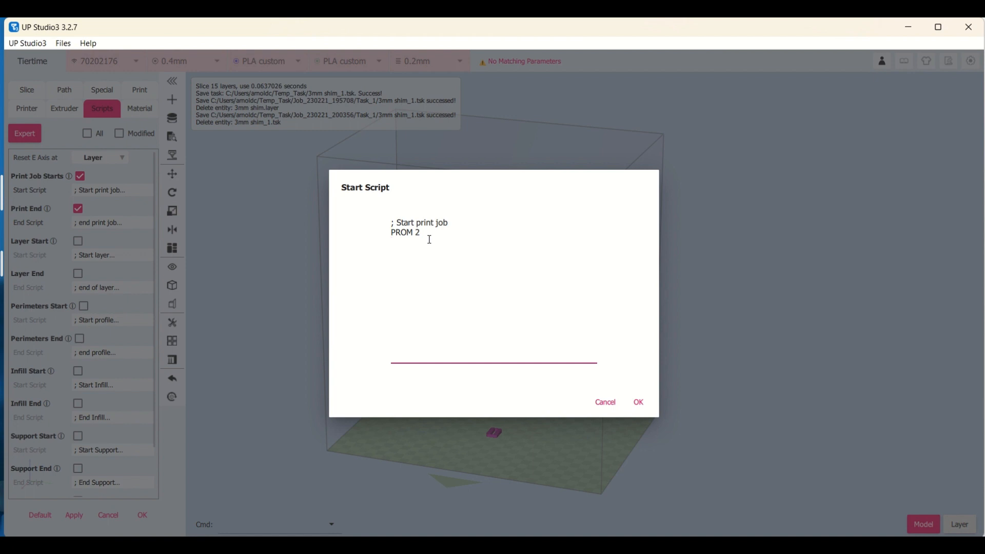
click(607, 403)
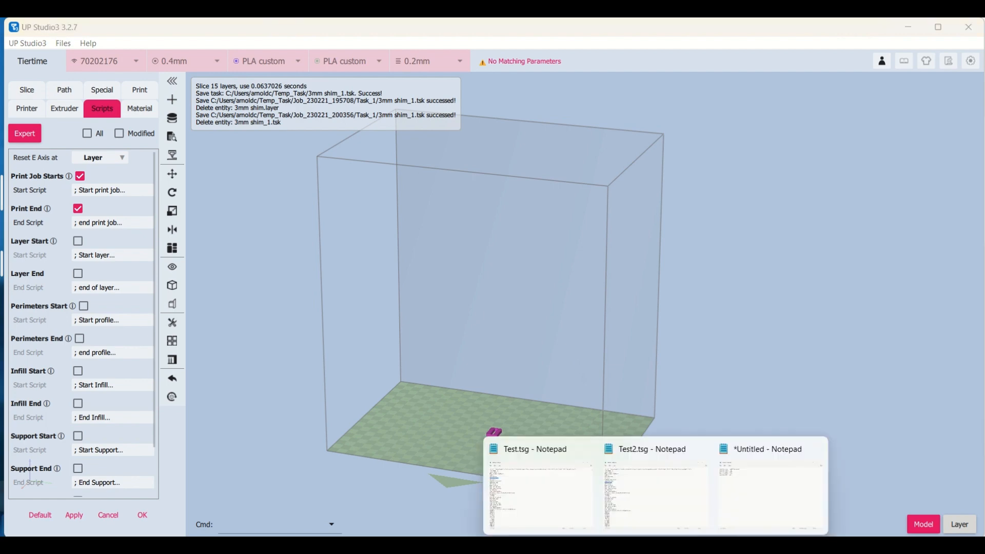
Switch to Test.tsg in Notepad and examine the order of the two M42 P14 fan commands near the file's start.
click(561, 502)
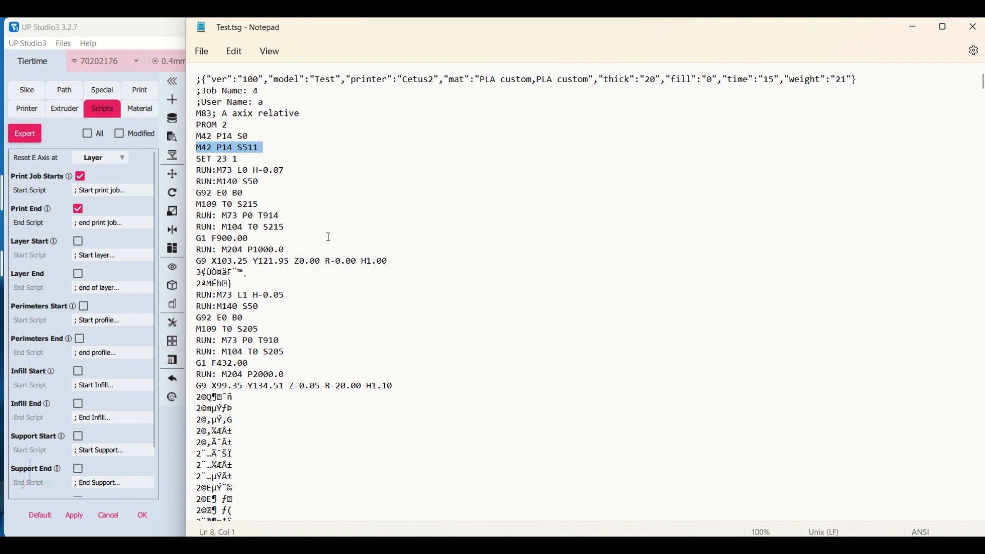
click(191, 137)
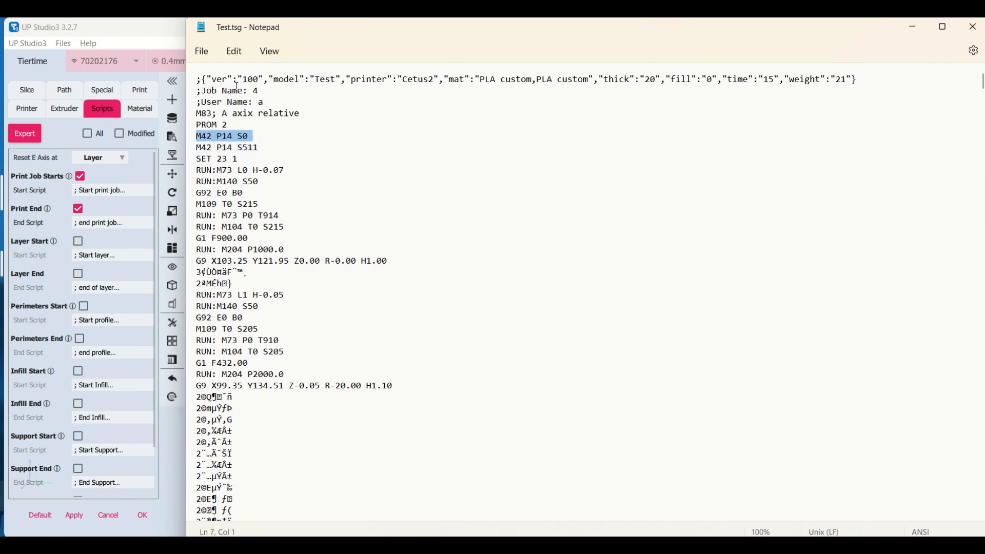
click(192, 148)
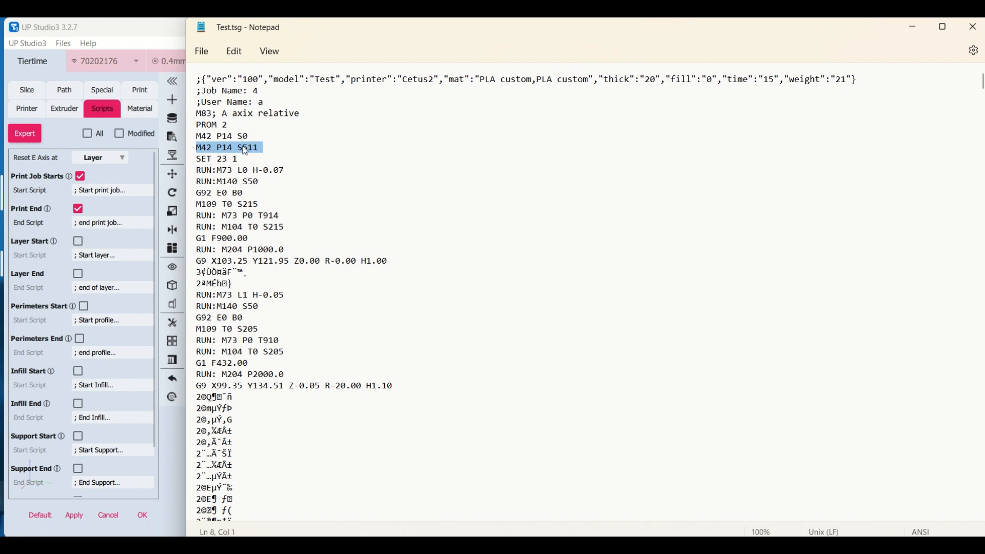
click(189, 139)
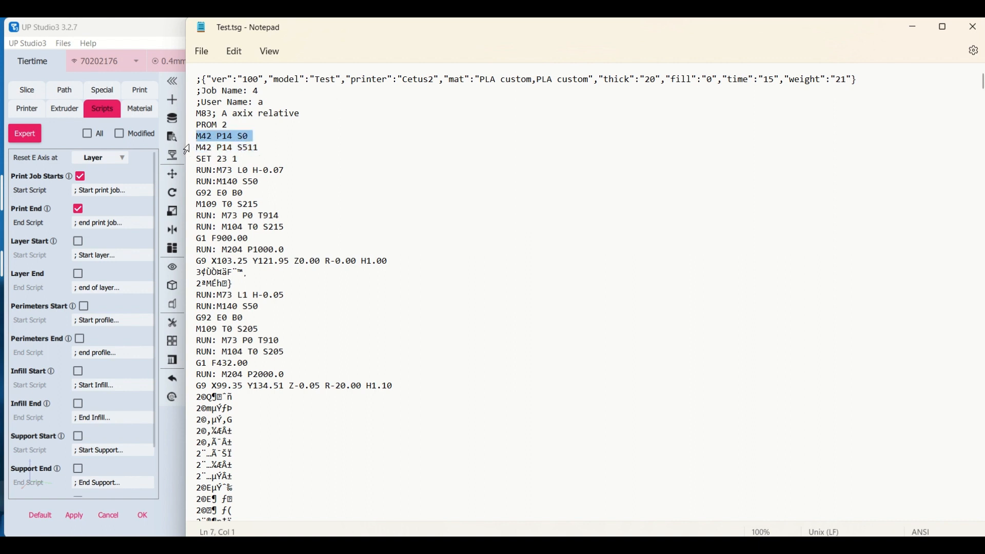
click(188, 148)
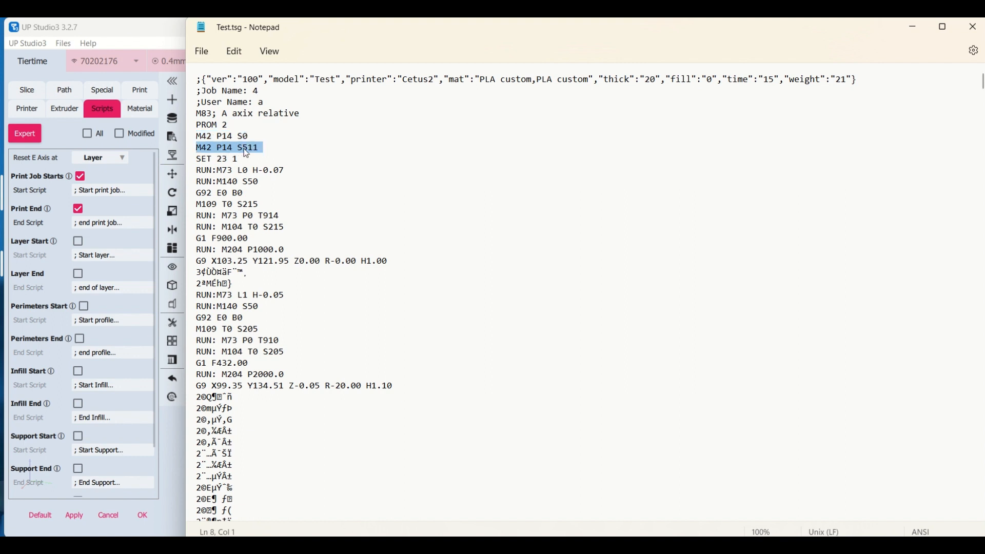
click(190, 137)
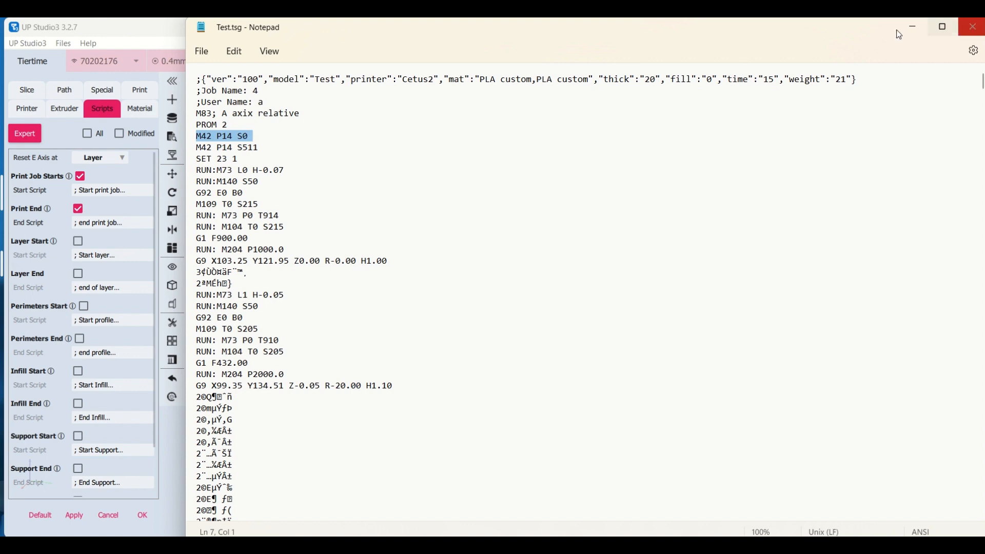
click(912, 28)
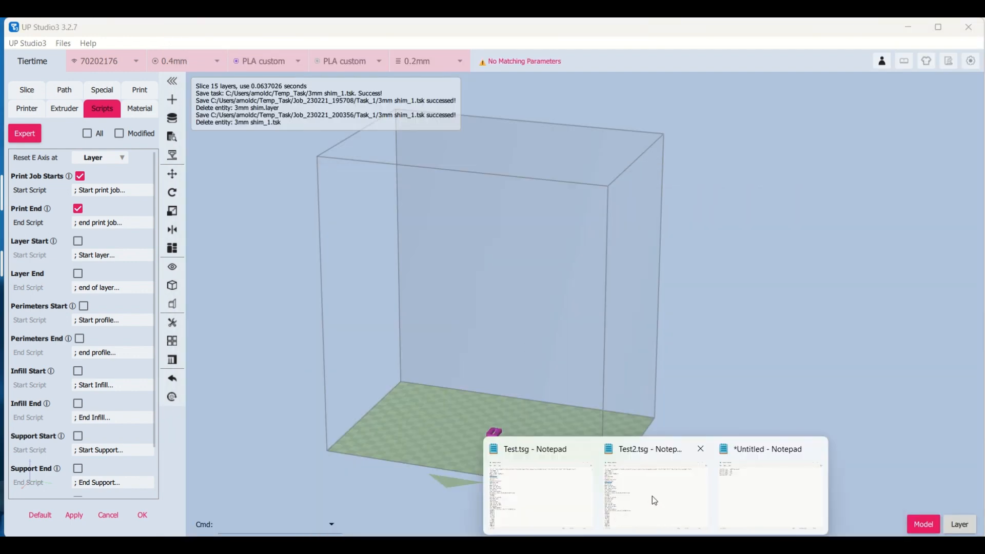
Examine the placement of the M42 P14 fan commands in Test2.tsg, then return to UP Studio3 and cancel the open configuration.
click(652, 498)
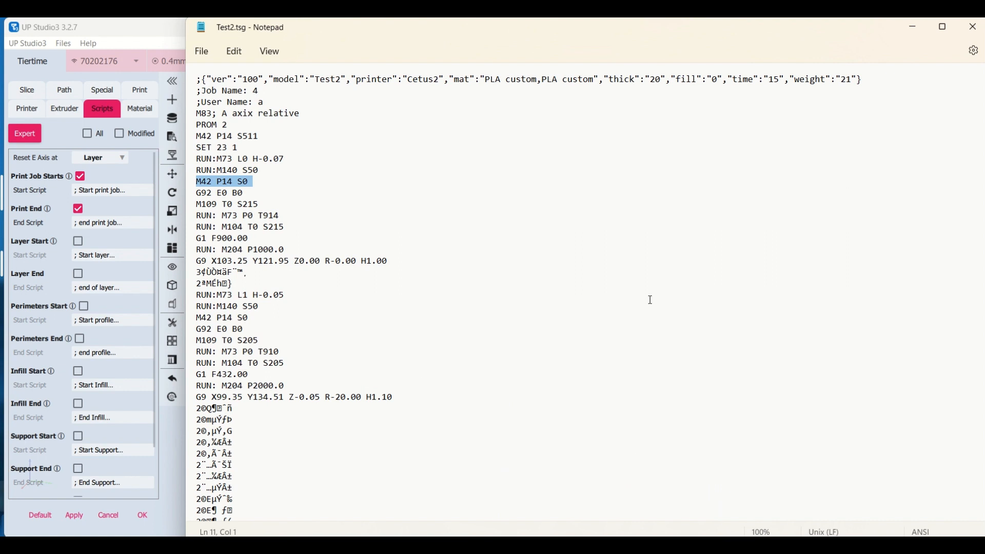
click(185, 138)
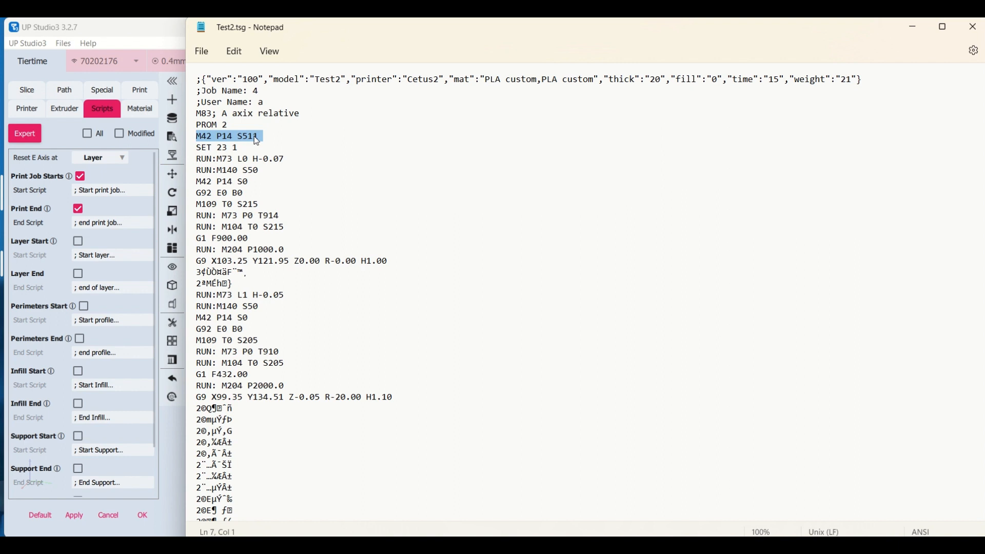
click(190, 172)
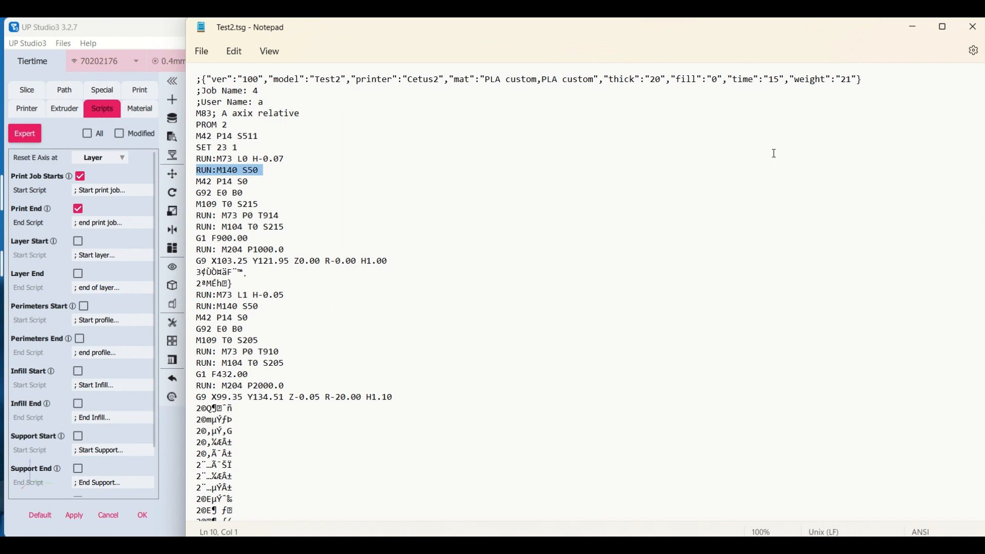
click(914, 27)
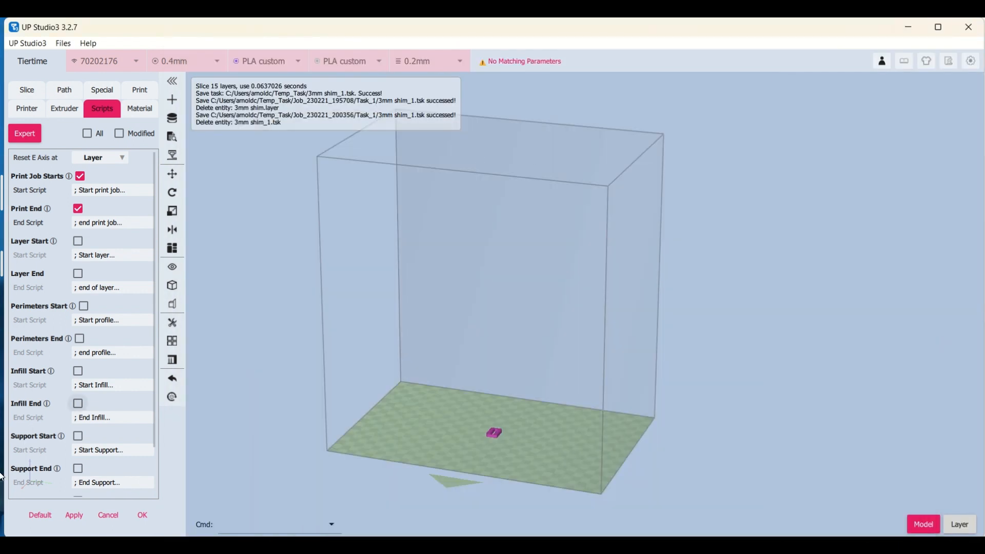
click(107, 517)
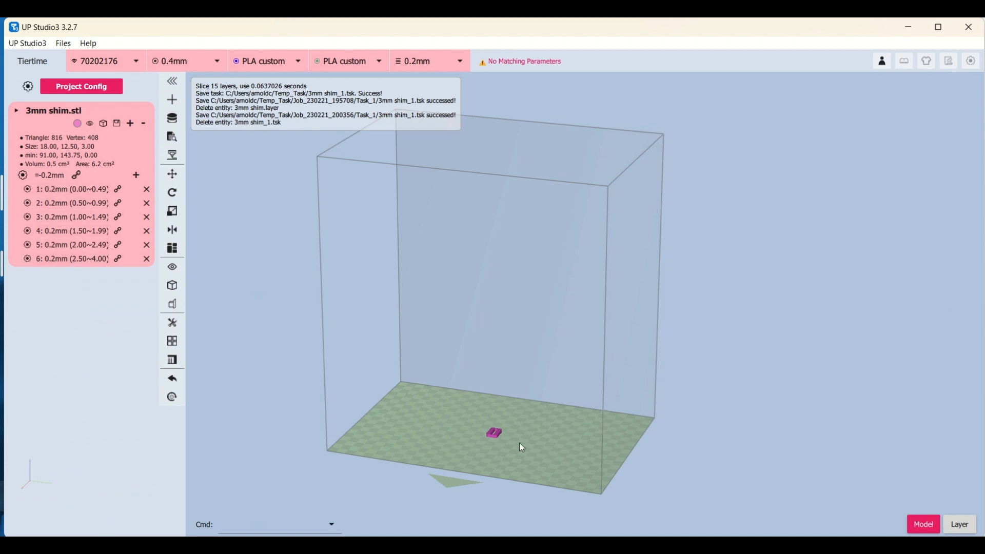
Inspect the height limits of config ranges 1 and 2 on the shim model without changing them.
drag(505, 469, 533, 356)
scroll(501, 288, up, 5)
scroll(500, 286, up, 3)
scroll(535, 315, up, 3)
scroll(535, 314, up, 3)
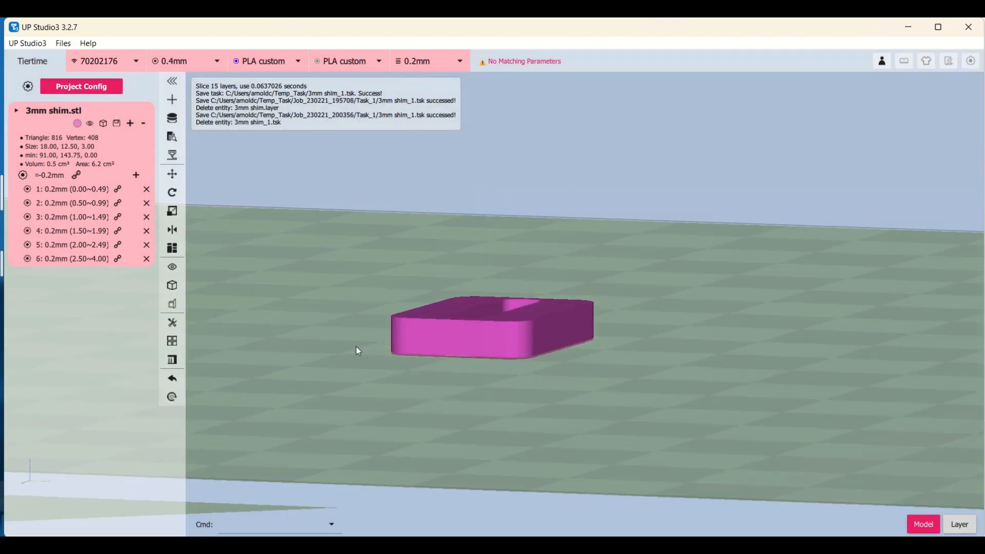
click(71, 190)
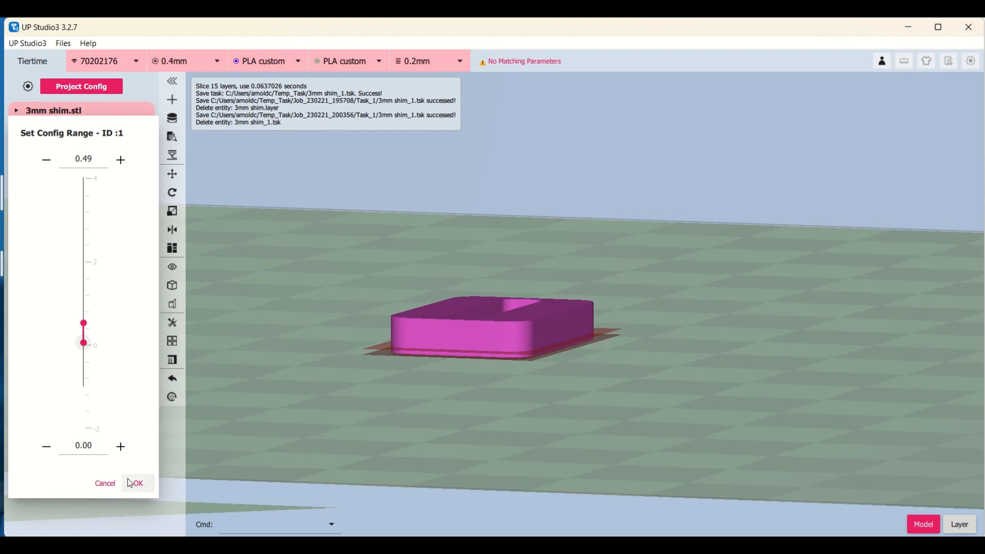
click(113, 492)
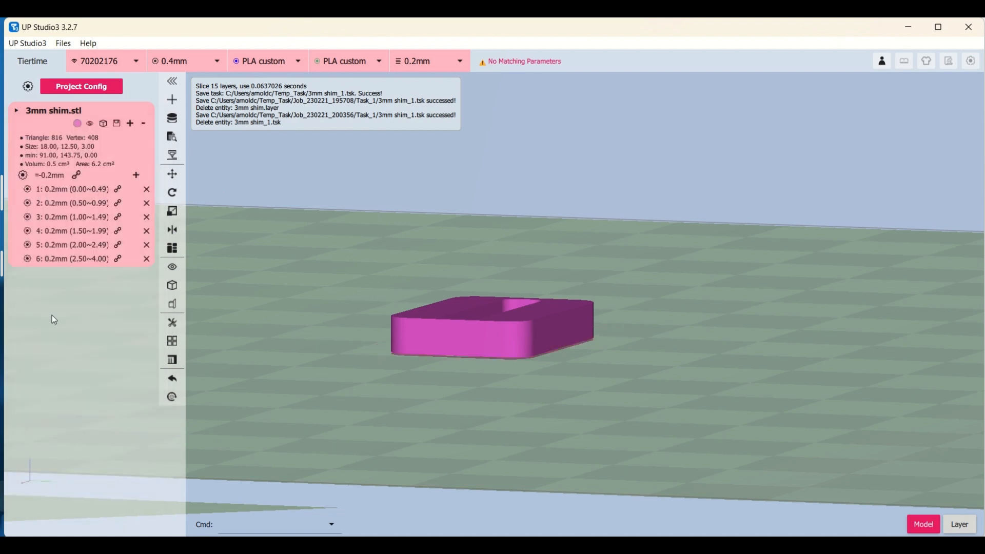
double_click(61, 204)
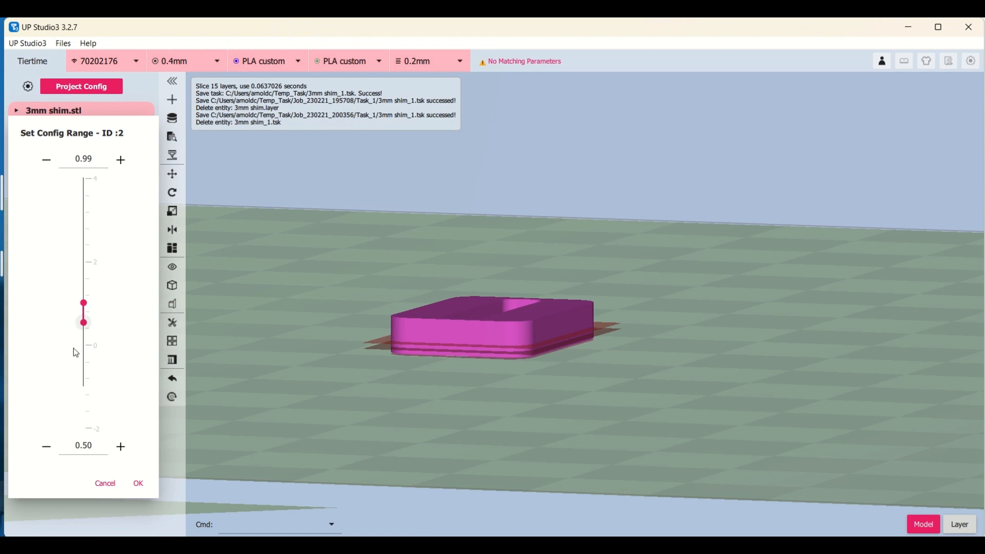
click(105, 483)
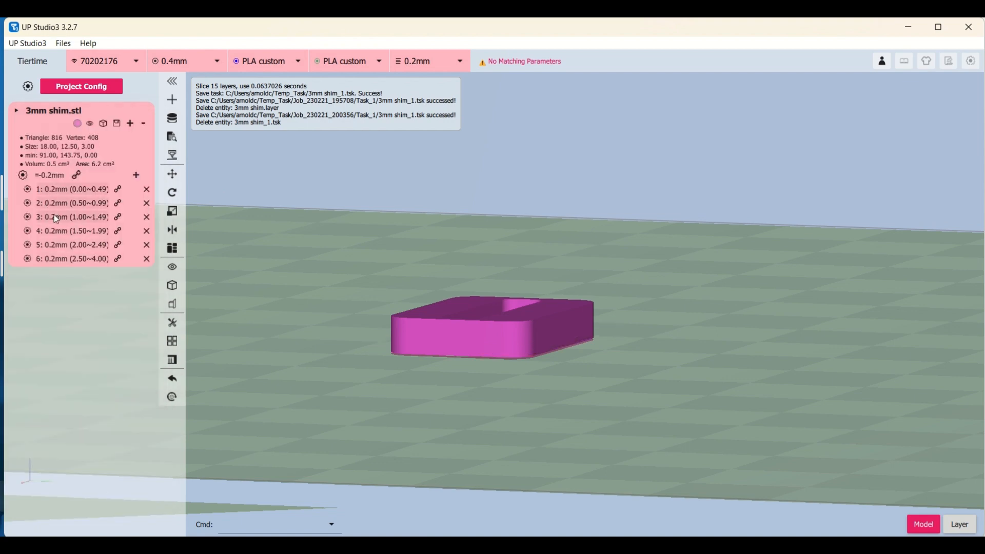
Inspect the height limits of config ranges 3 to 6 on the shim model without changing them.
click(57, 219)
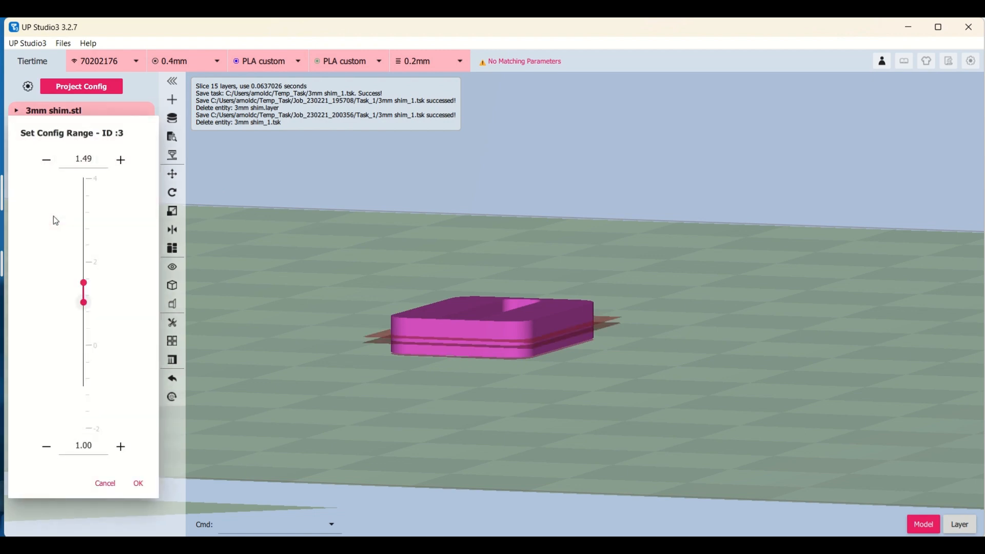
click(105, 483)
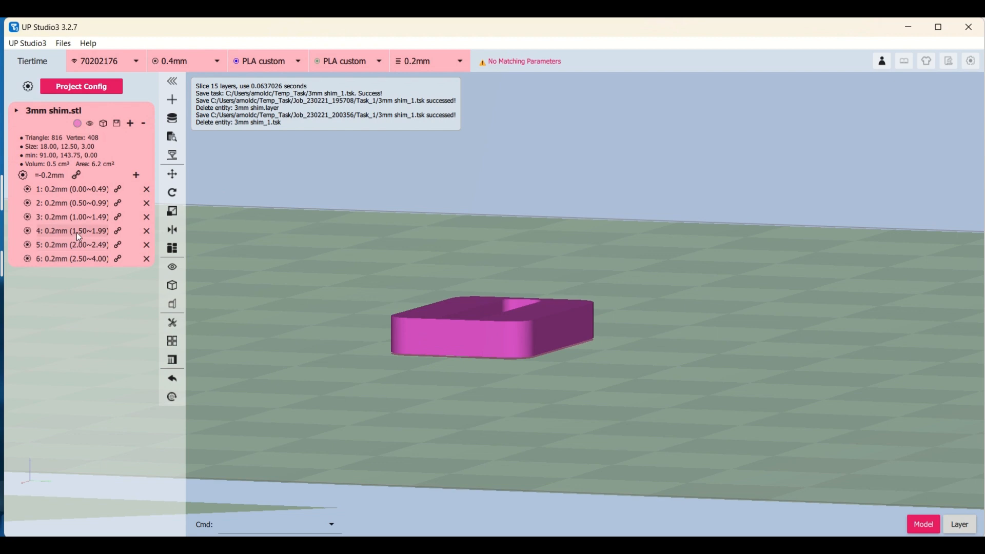
click(76, 232)
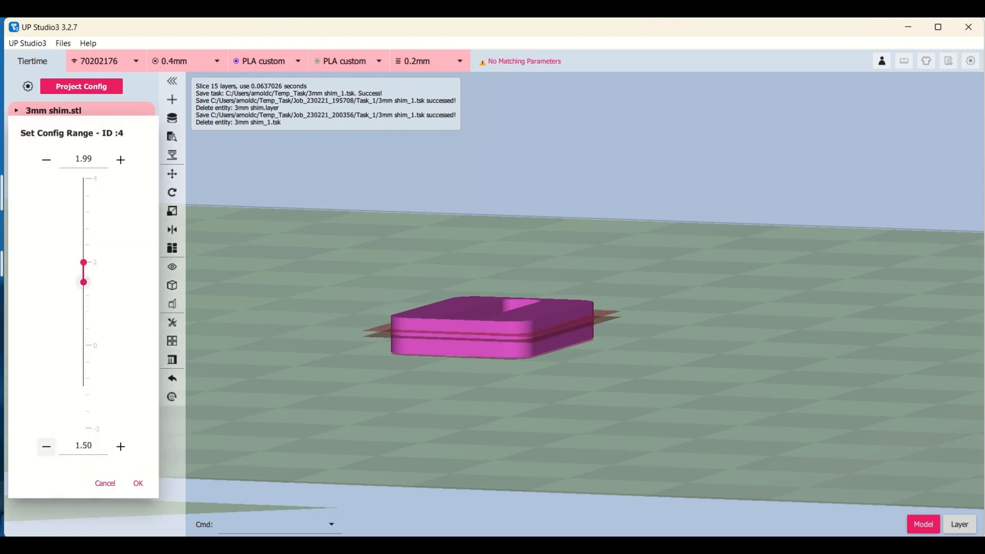
click(105, 484)
click(69, 244)
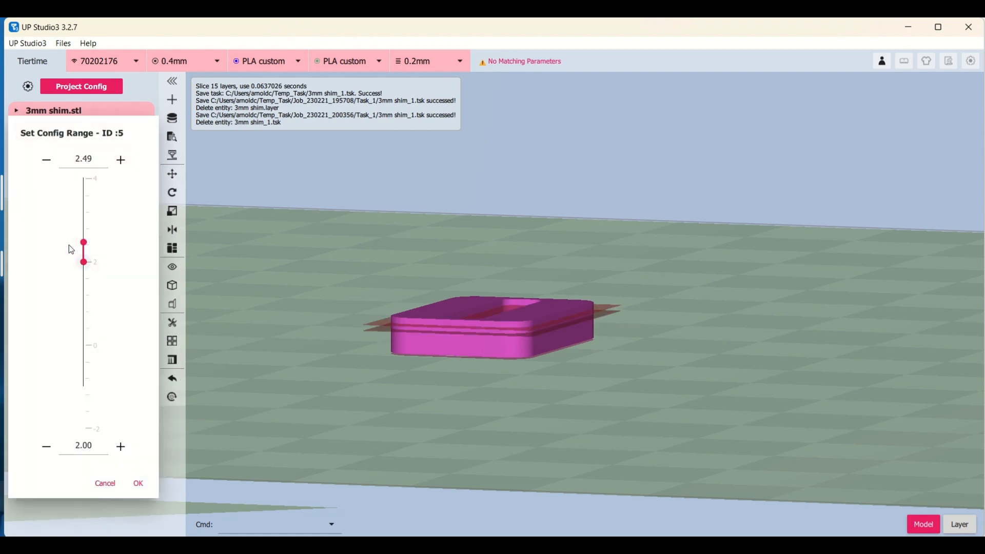
click(105, 484)
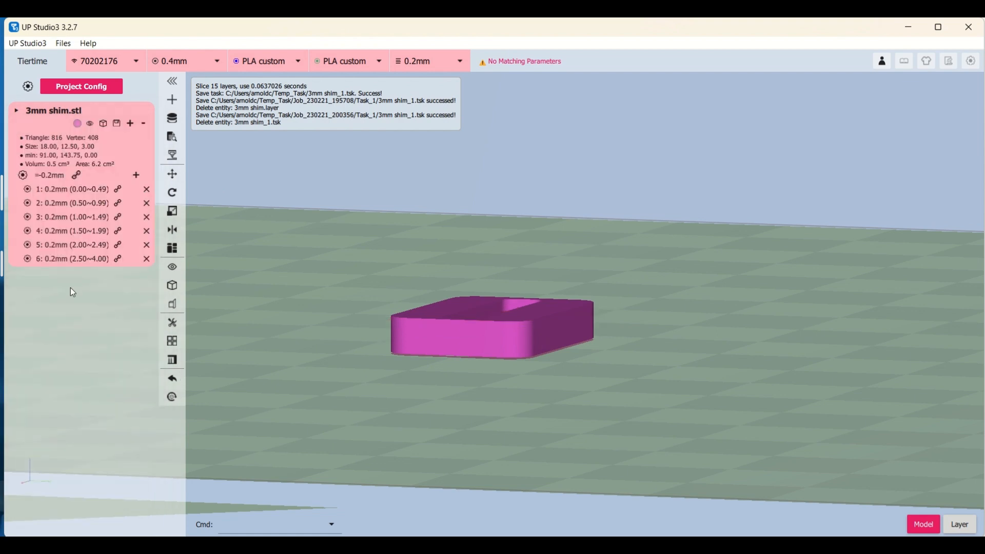
click(76, 261)
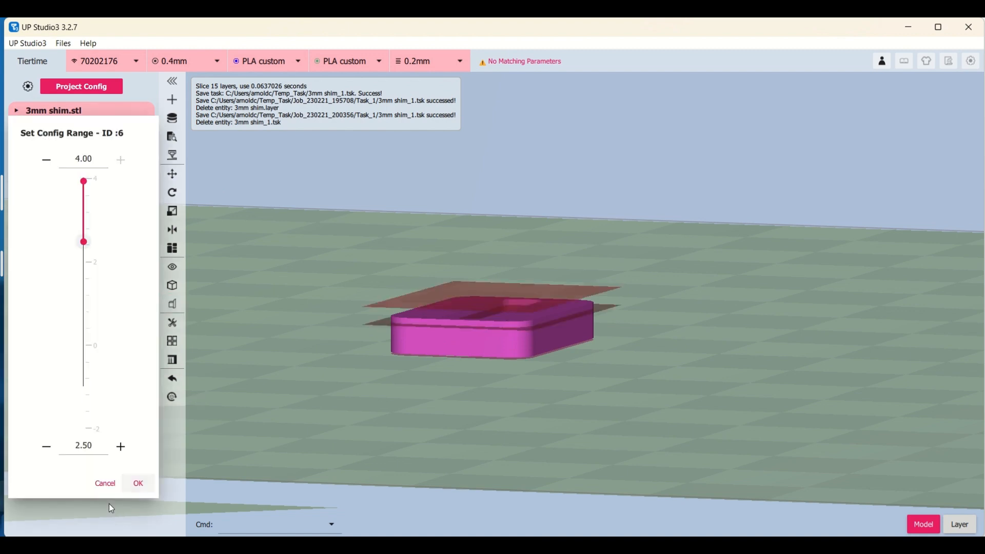
click(105, 484)
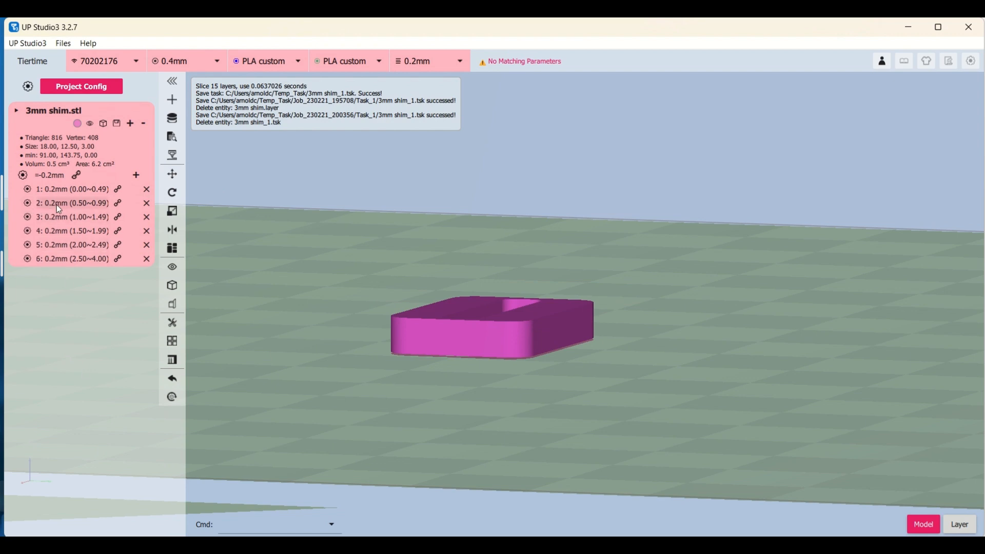
Inspect the Layer Start script in config range 2, then close the range's settings without changes.
click(27, 204)
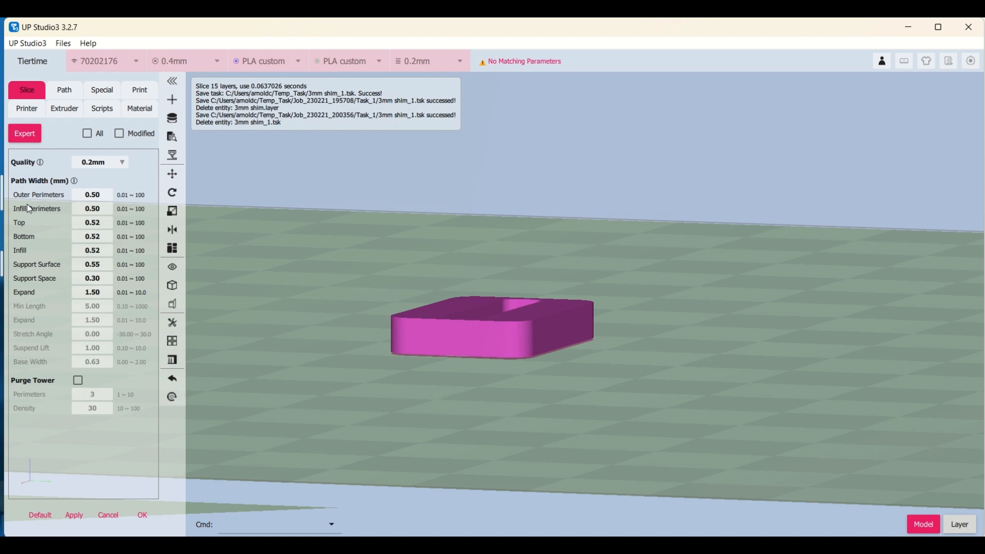
click(97, 112)
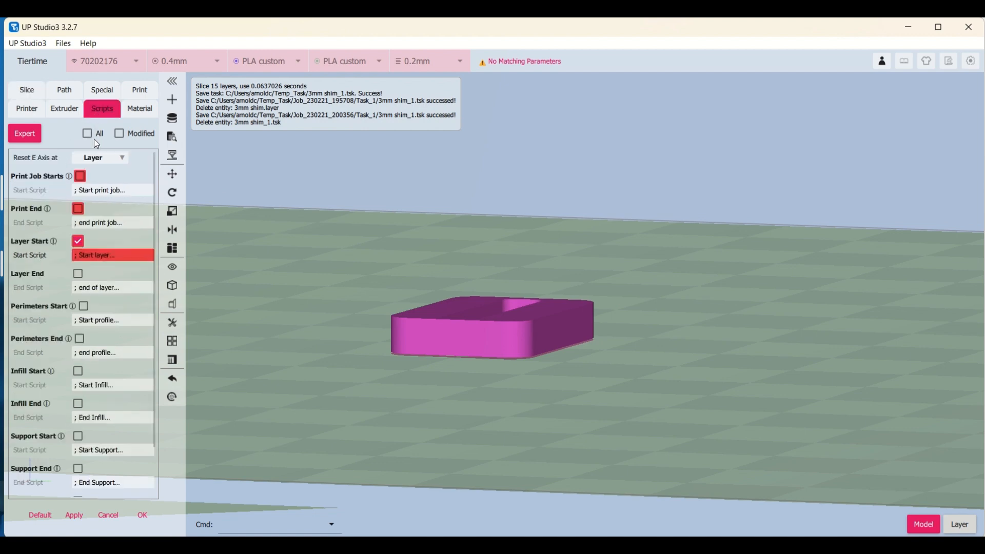
click(79, 259)
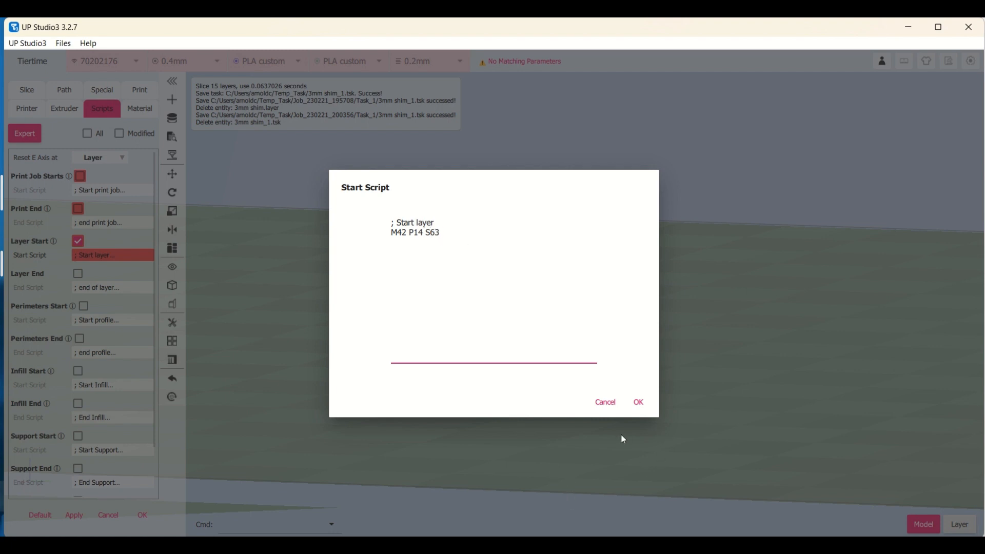
click(608, 404)
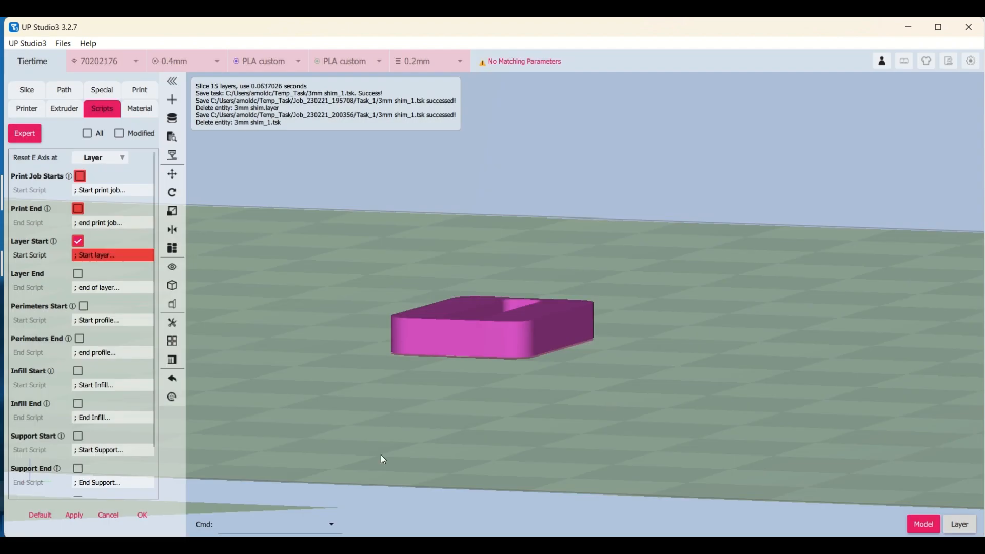
click(110, 517)
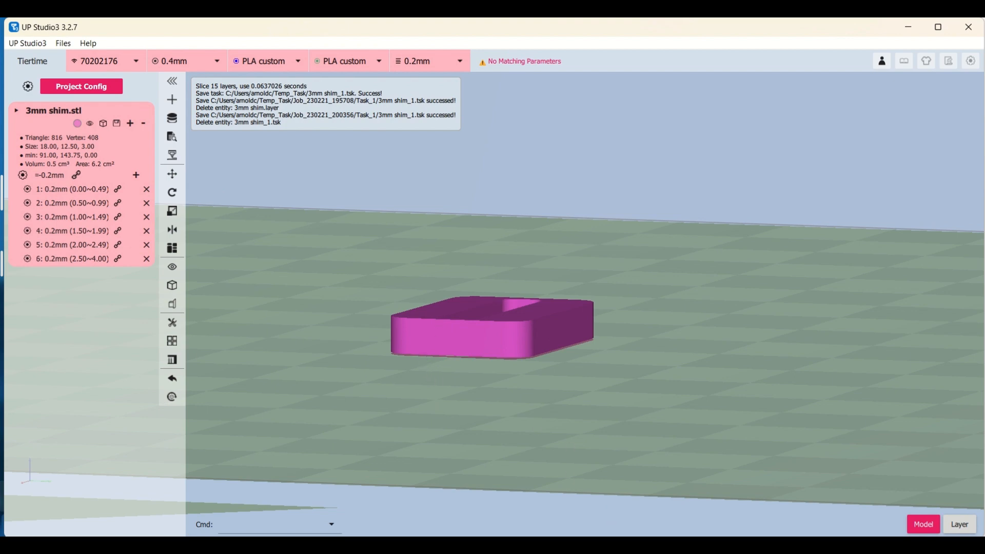
Review the list of M42 P14 commands and fan speed percentages in the untitled Notepad note, then return to UP Studio3.
click(739, 513)
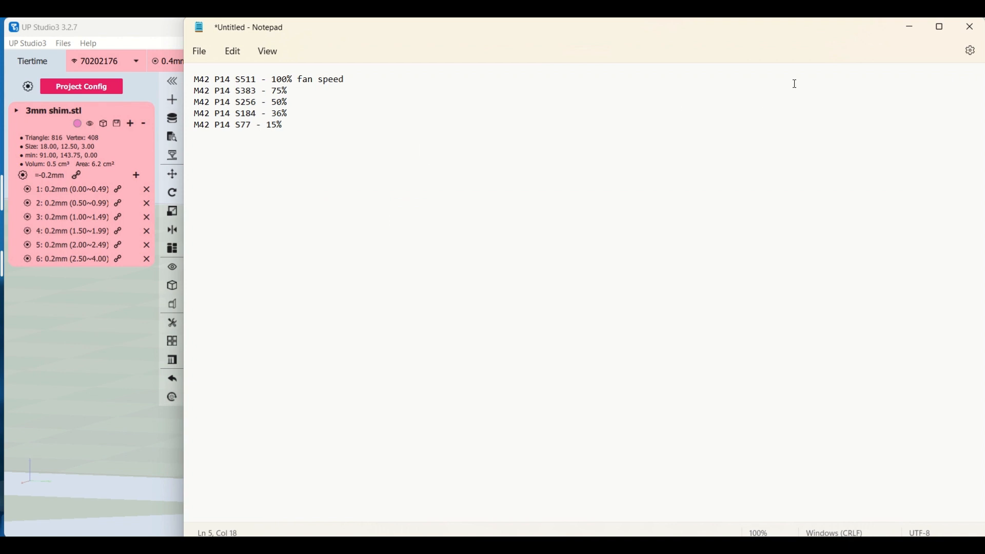
click(911, 26)
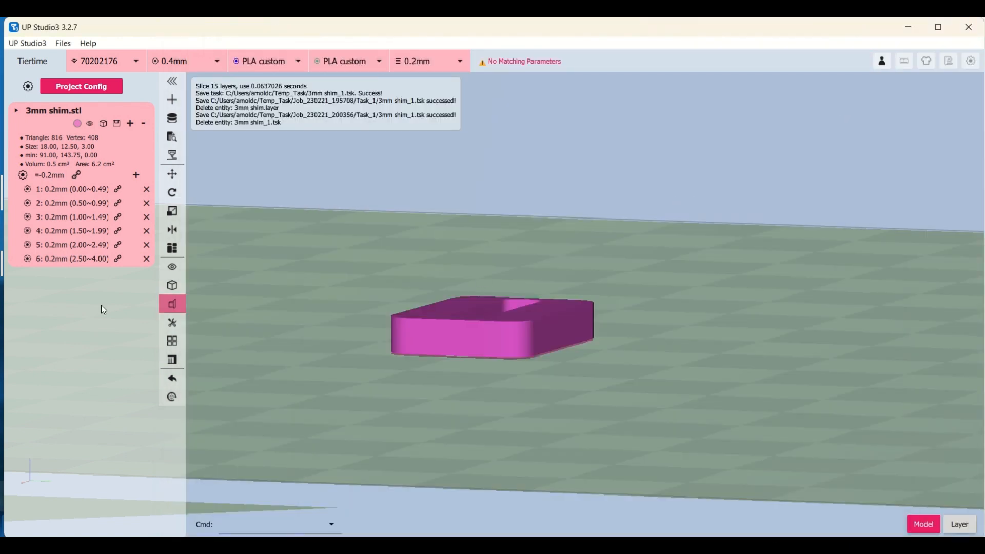